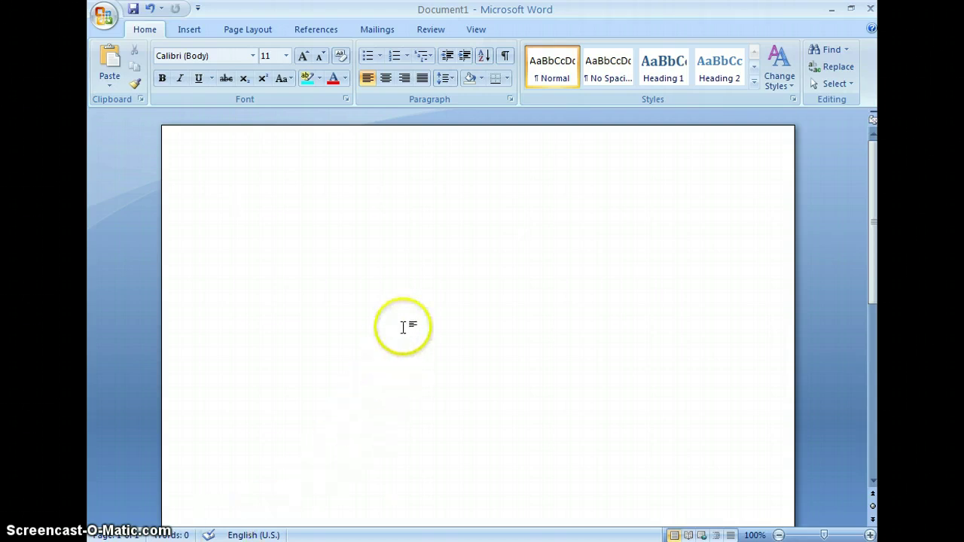
# Step: Set the paragraph to double line spacing with 0 pt after and no added space between paragraphs of the same style
pyautogui.click(510, 100)
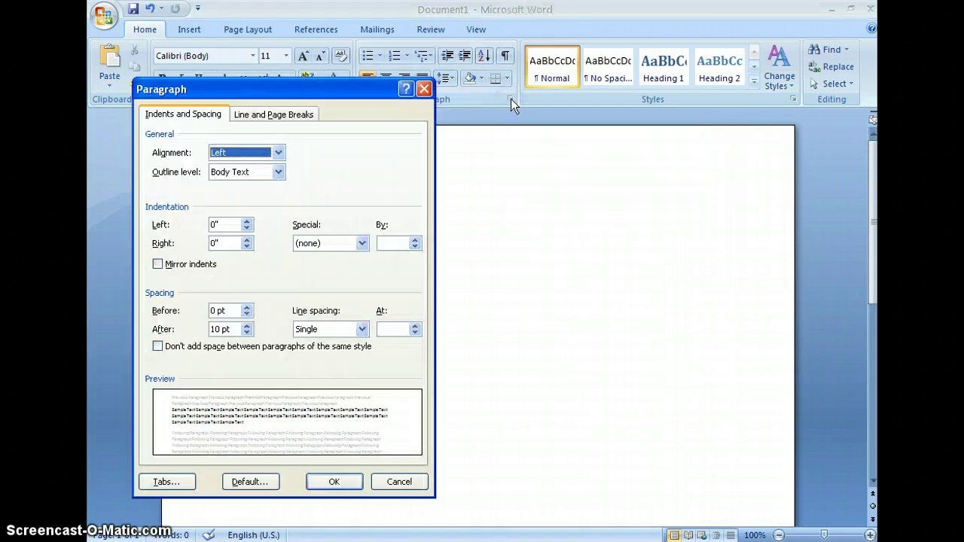
pyautogui.click(361, 329)
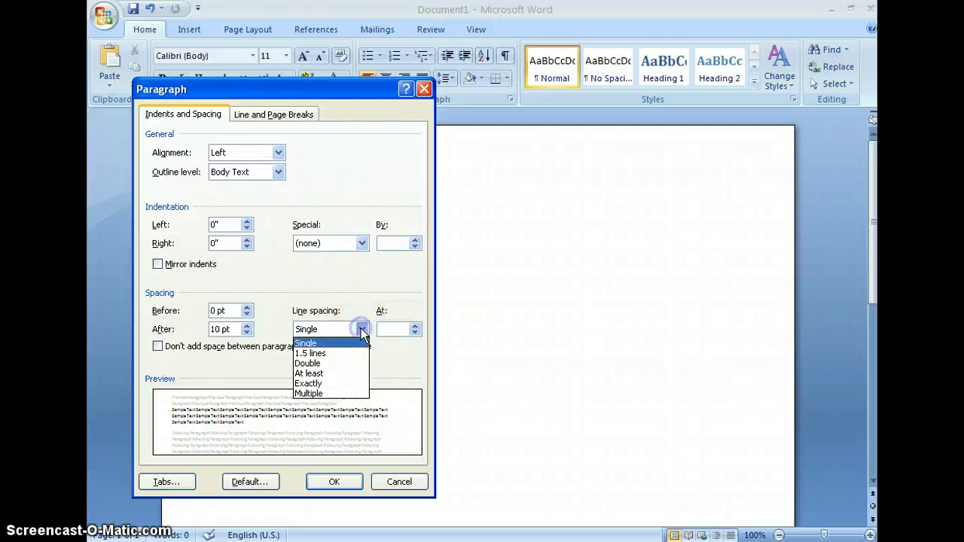
pyautogui.click(340, 362)
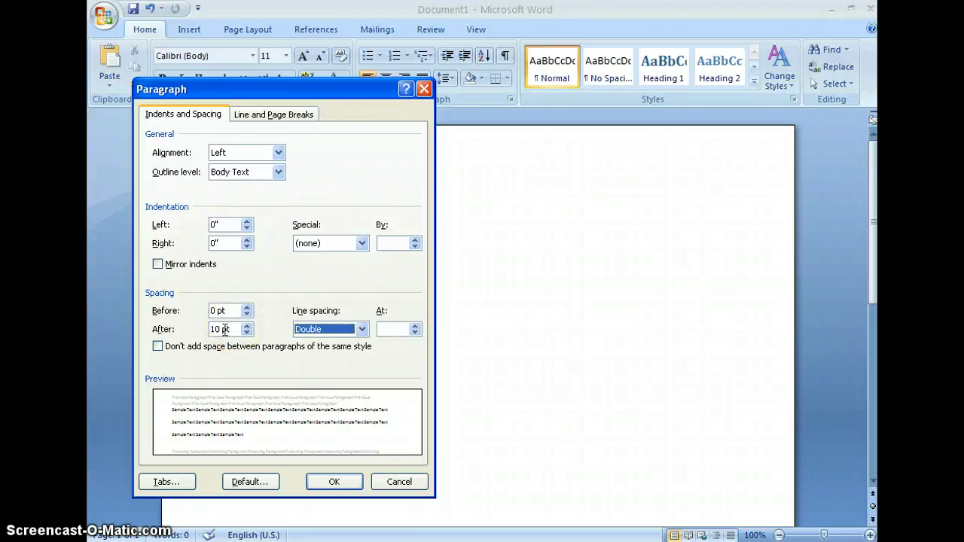
pyautogui.moveTo(220, 329); pyautogui.dragTo(209, 334)
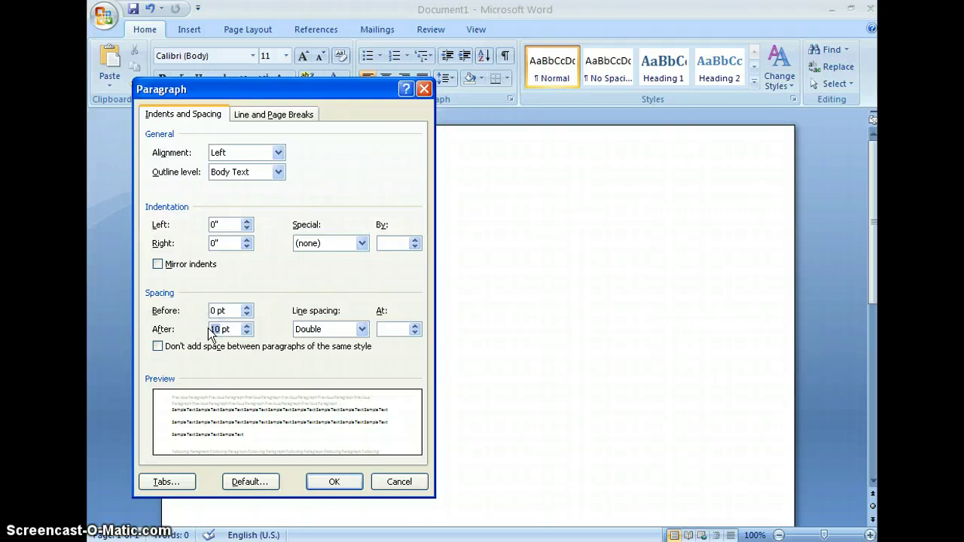
pyautogui.write('0')
pyautogui.click(158, 347)
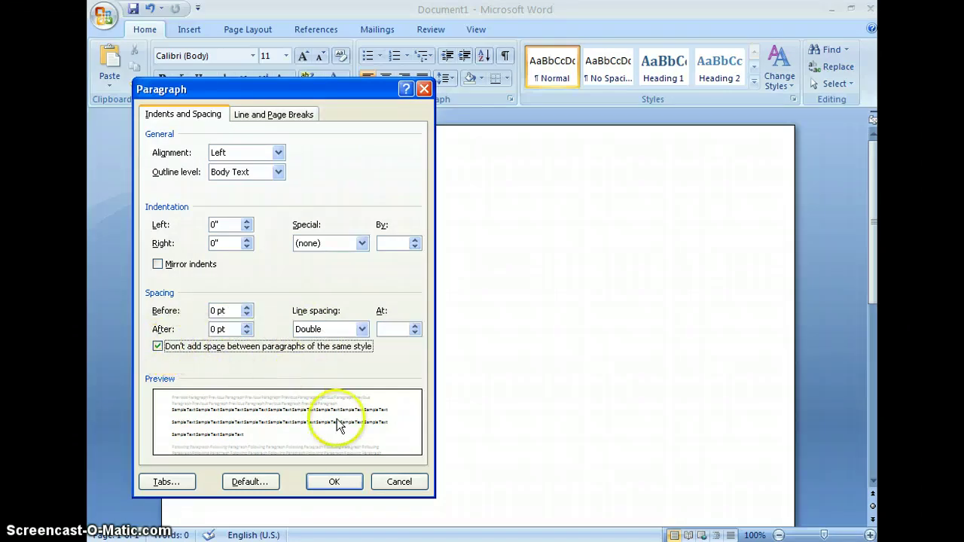
pyautogui.click(334, 482)
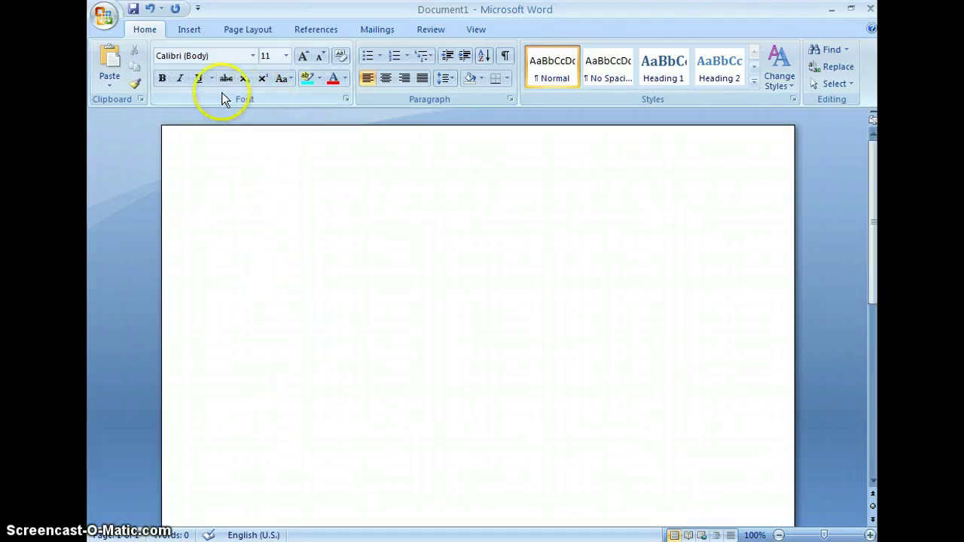
# Step: Set the document's body font to Times New Roman, size 12
pyautogui.click(254, 58)
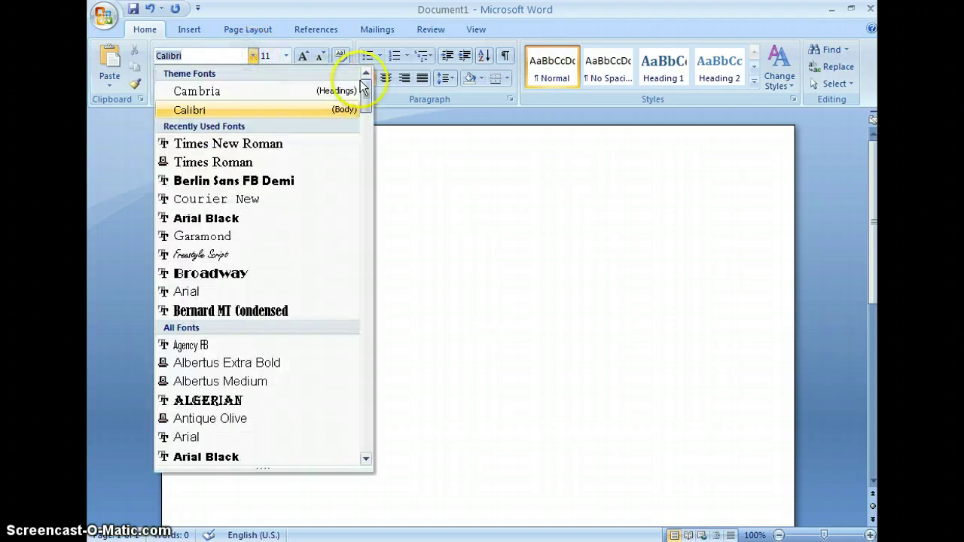
pyautogui.moveTo(365, 80); pyautogui.dragTo(362, 398)
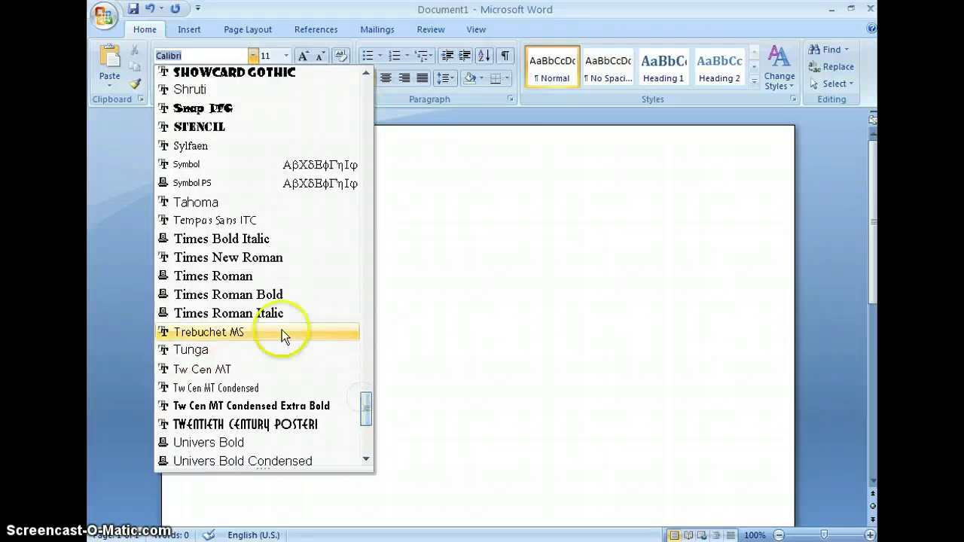
pyautogui.click(254, 258)
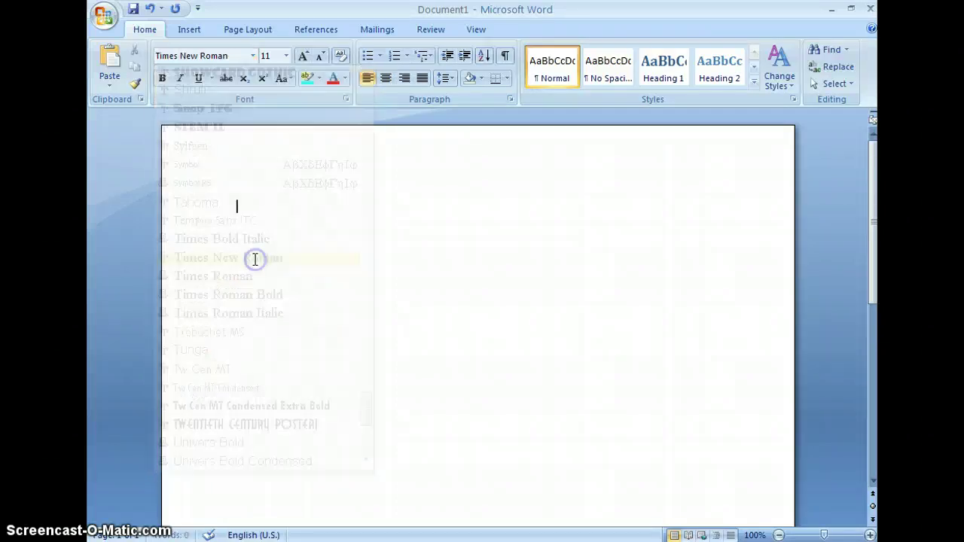
pyautogui.click(287, 56)
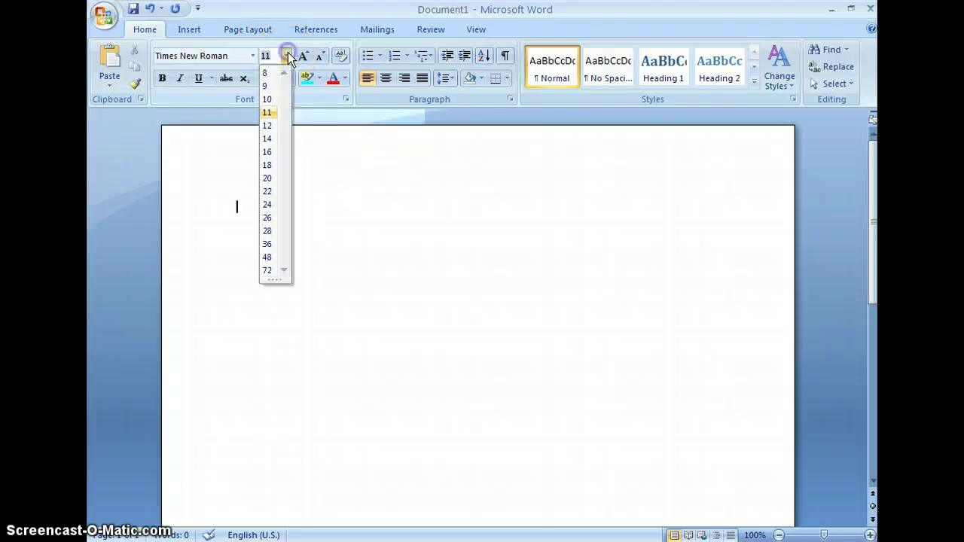
pyautogui.click(269, 127)
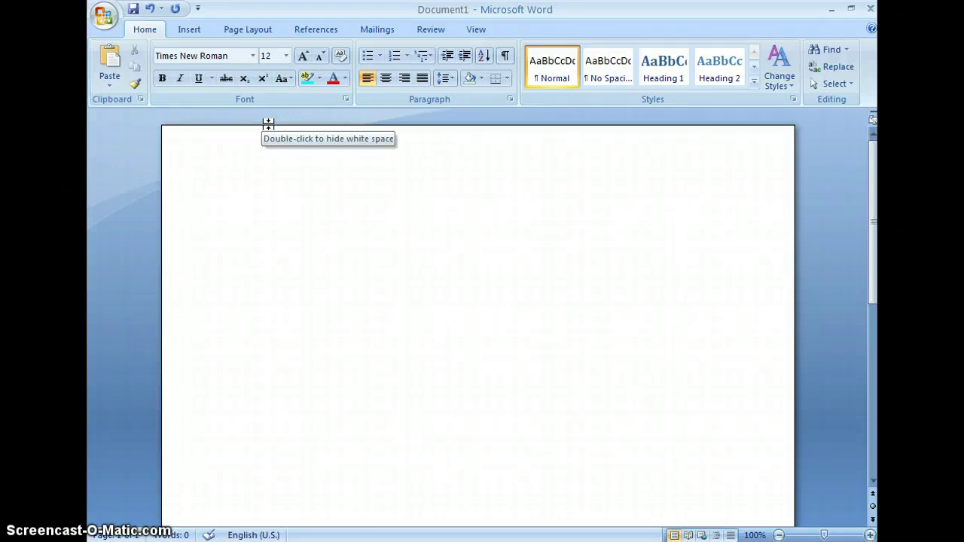
pyautogui.click(268, 132)
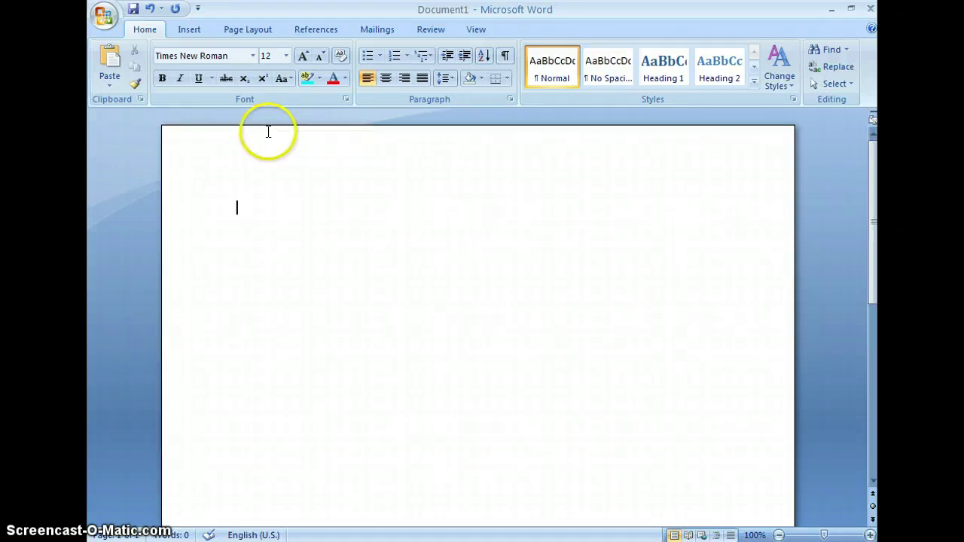
# Step: Insert a Plain Number 3 page number at the top of the page and put "Last" before the number
pyautogui.click(190, 30)
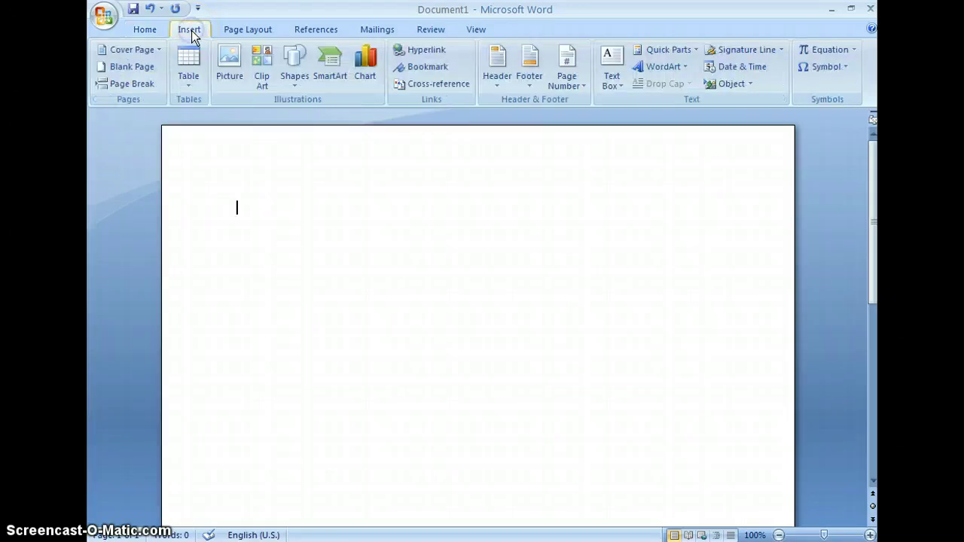
pyautogui.click(573, 74)
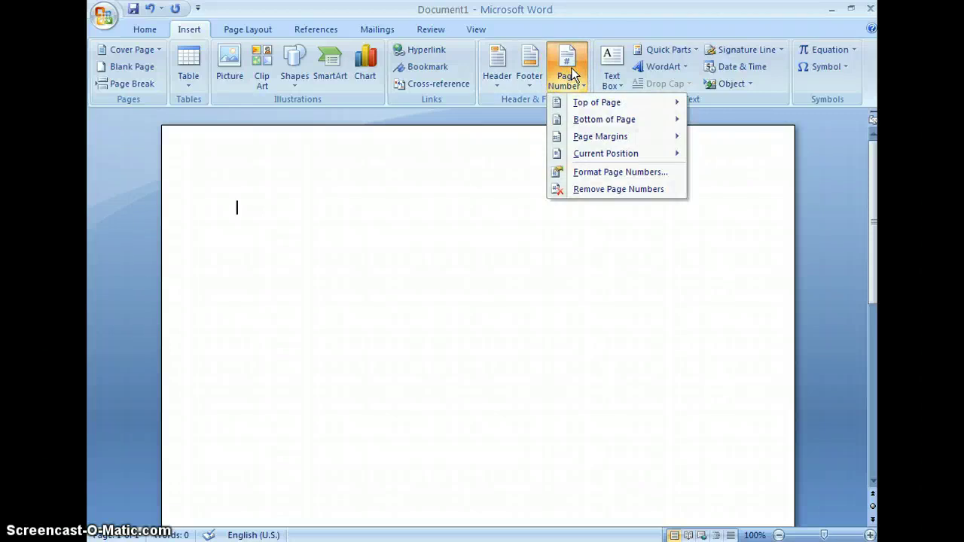
pyautogui.moveTo(568, 102)
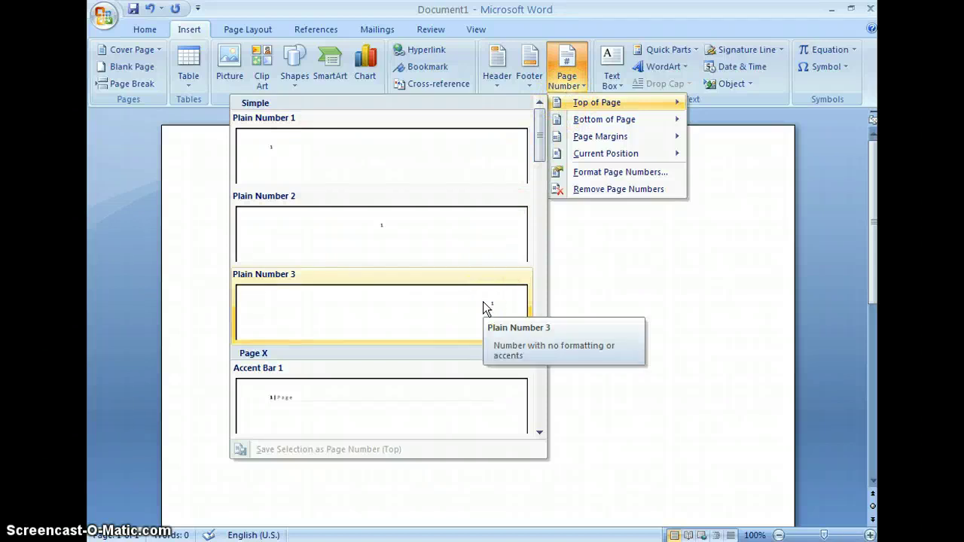
pyautogui.click(483, 301)
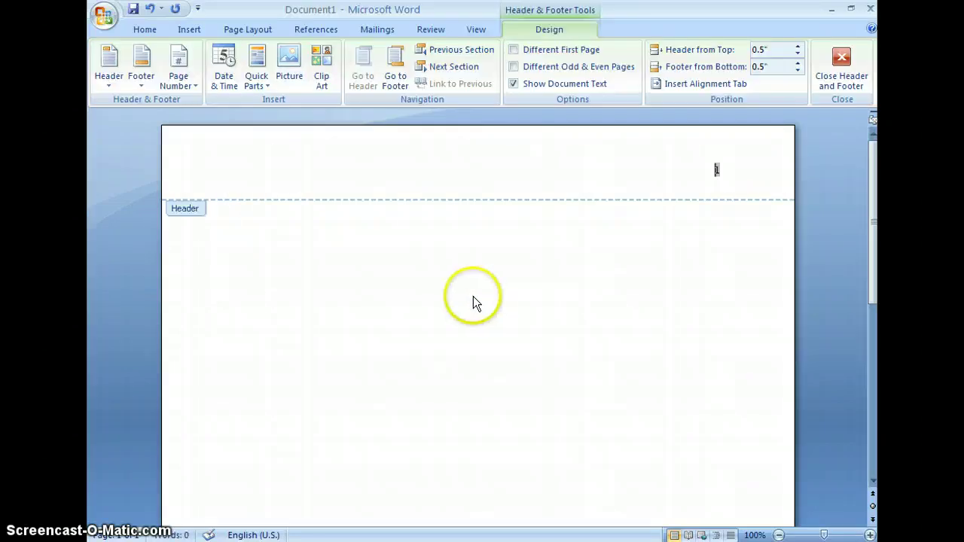
pyautogui.write('Last')
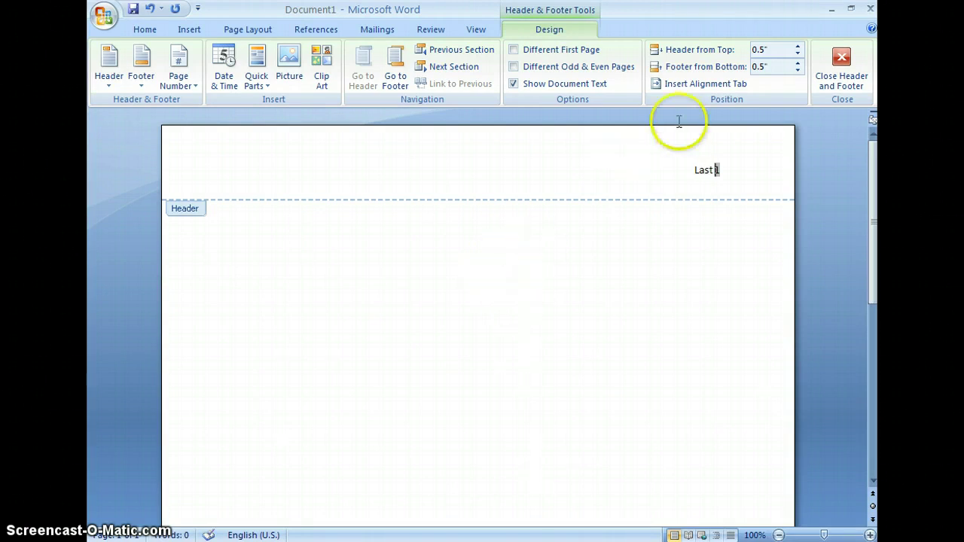
# Step: Format the header's "Last" text and page number in Times New Roman, size 12, and return to the document body
pyautogui.moveTo(722, 169); pyautogui.dragTo(688, 169)
pyautogui.click(145, 30)
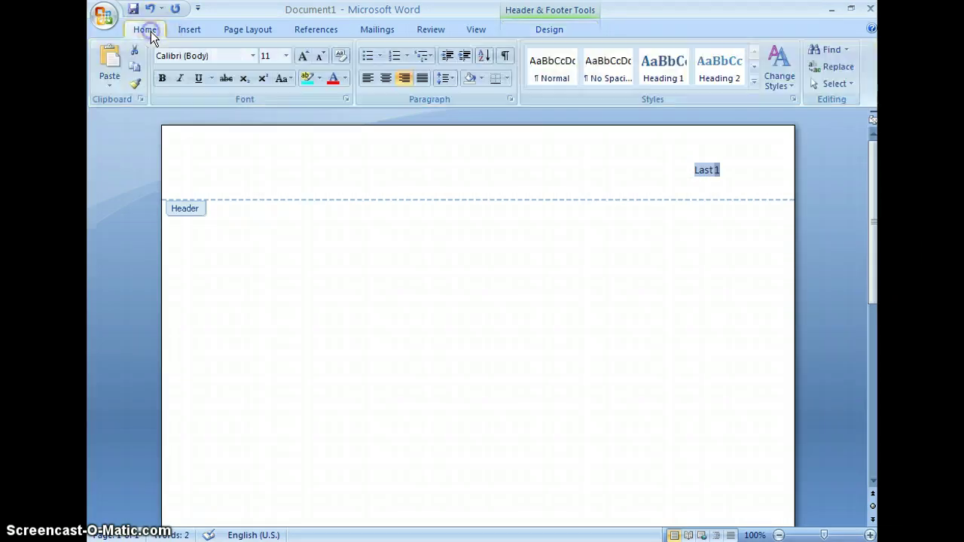
pyautogui.click(256, 57)
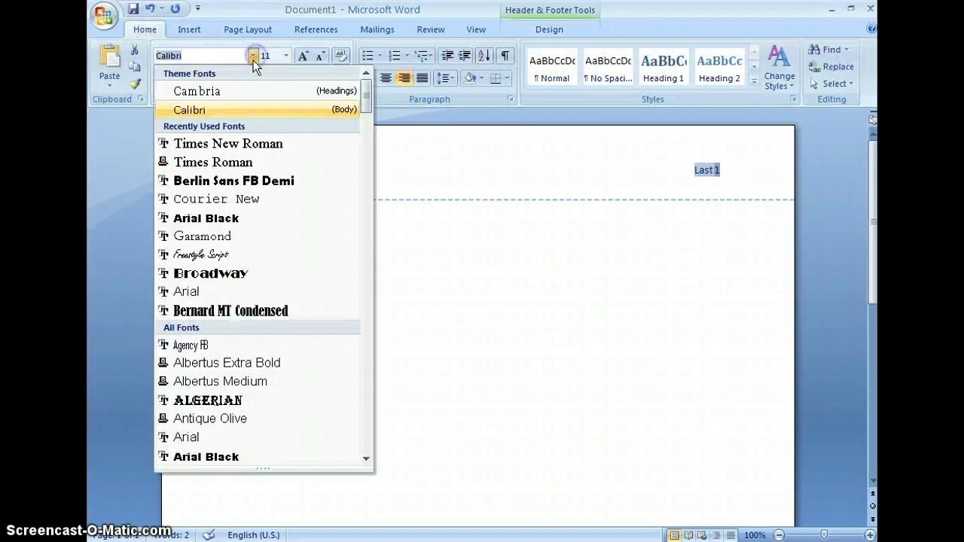
pyautogui.click(239, 141)
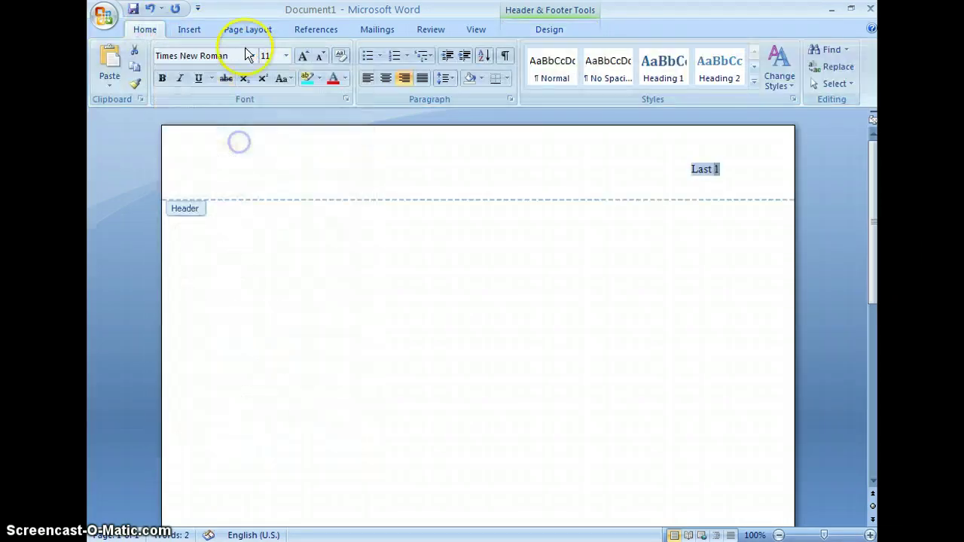
pyautogui.click(287, 57)
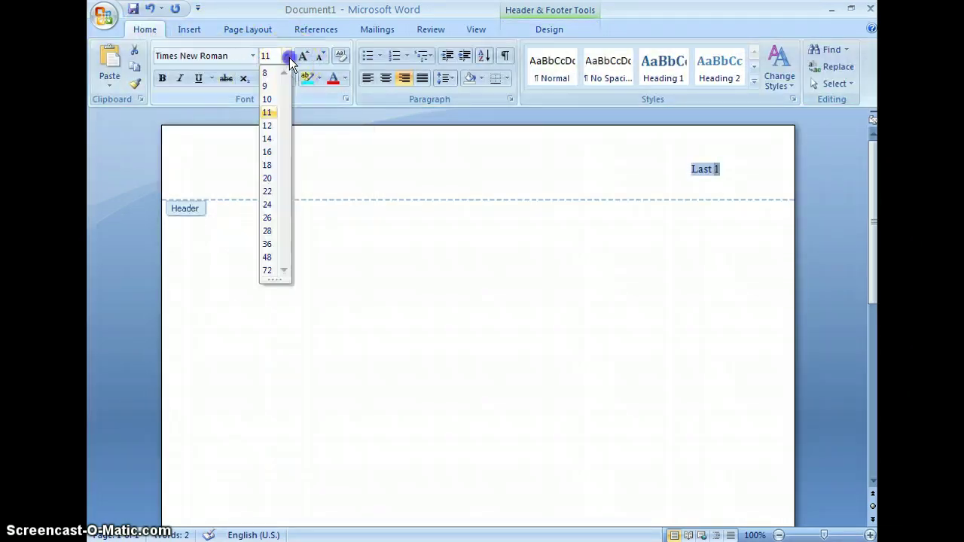
pyautogui.click(269, 127)
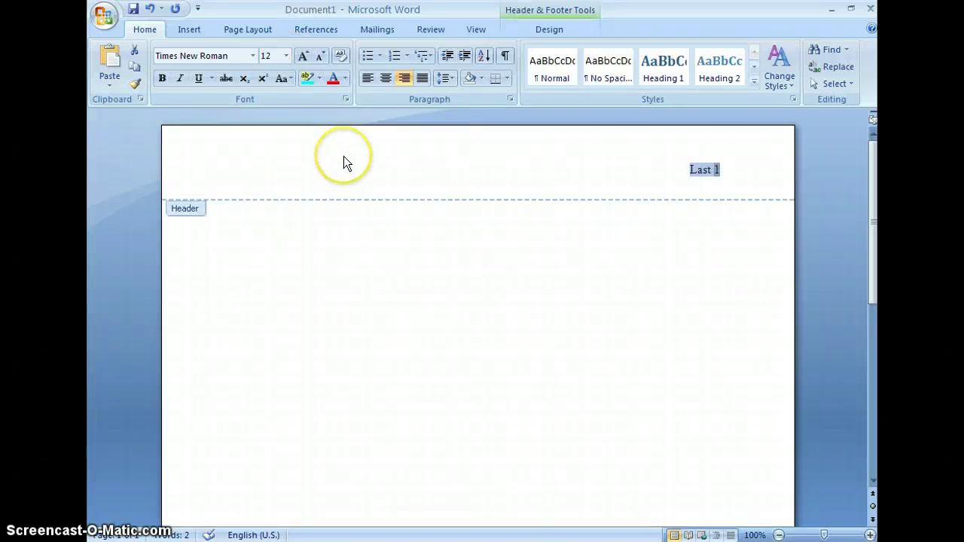
pyautogui.doubleClick(347, 233)
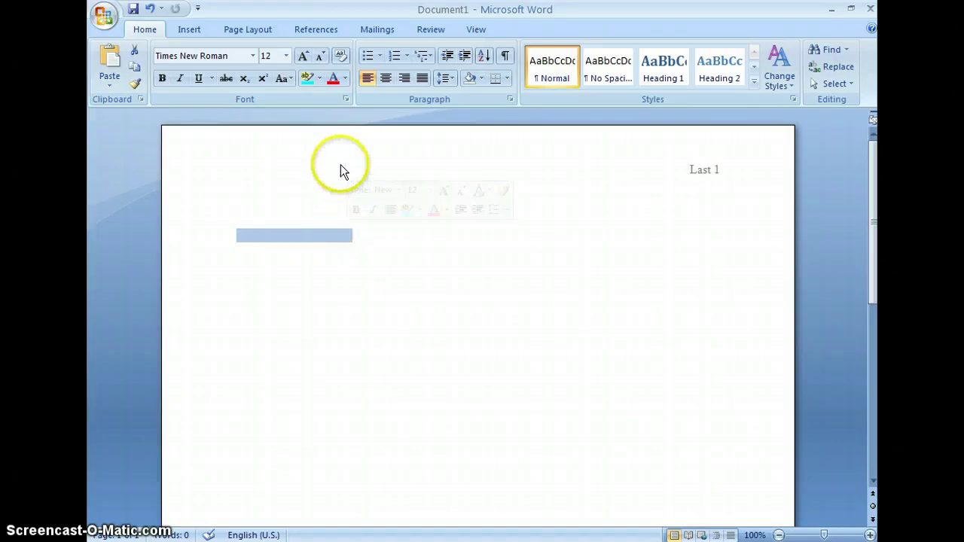
pyautogui.doubleClick(546, 165)
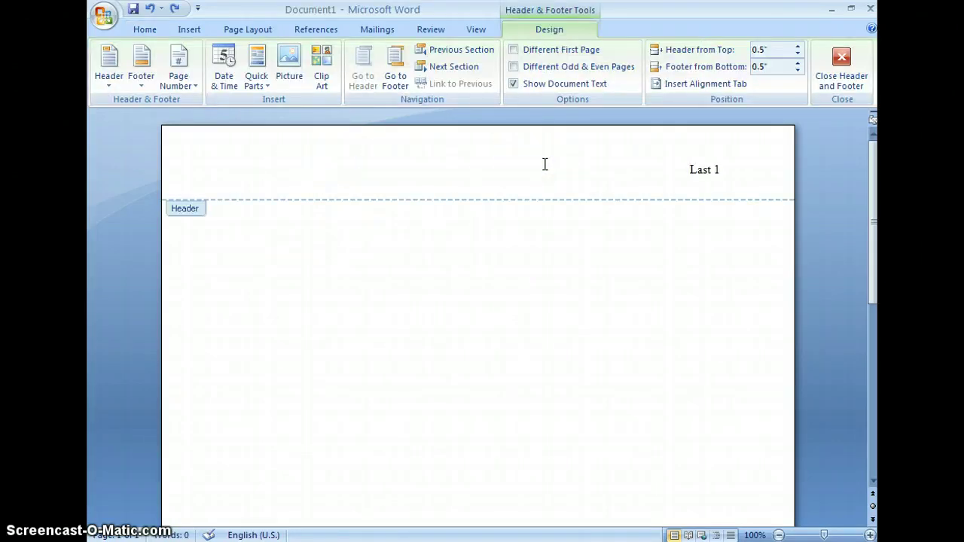
pyautogui.doubleClick(280, 241)
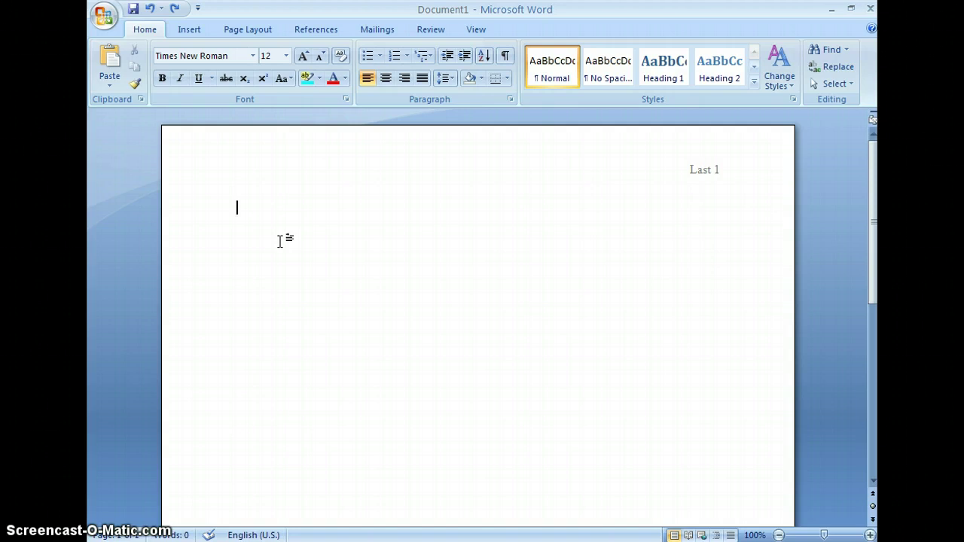
# Step: Enter the heading lines "Your Name", "Instructor's Name", "Course Name/#" and "Date (dd Month yyyy)", each on its own line
pyautogui.write('Your Name')
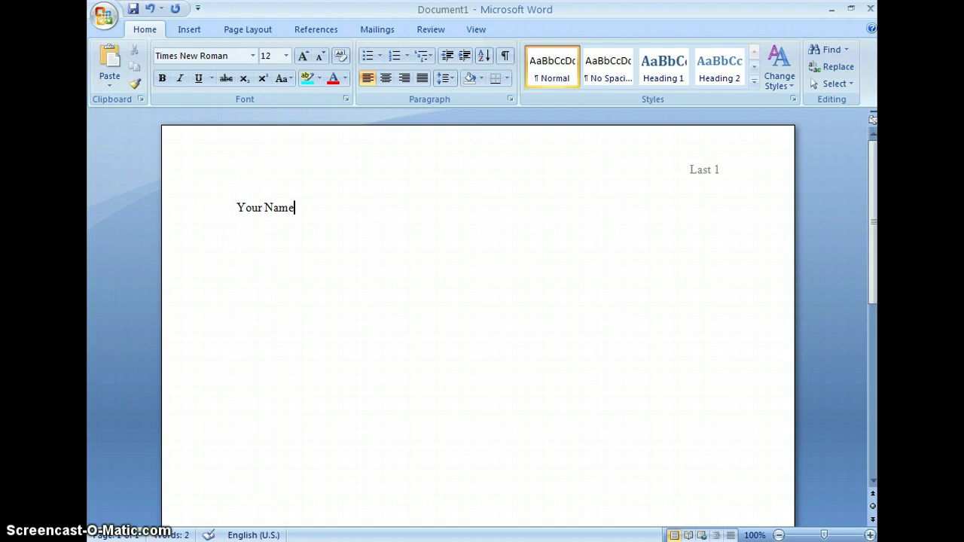
pyautogui.press('Return')
pyautogui.write("Instructor's Name")
pyautogui.press('Return')
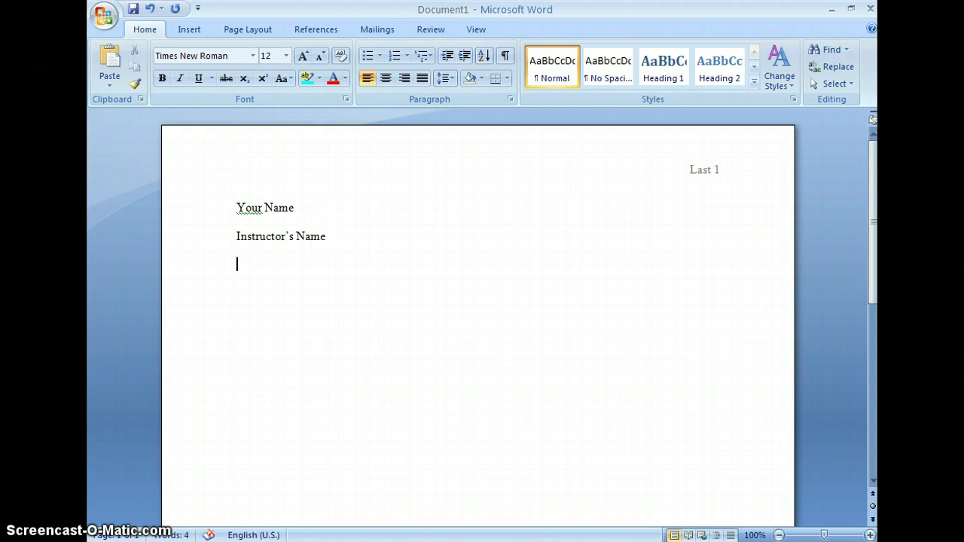
pyautogui.write('Course Nam')
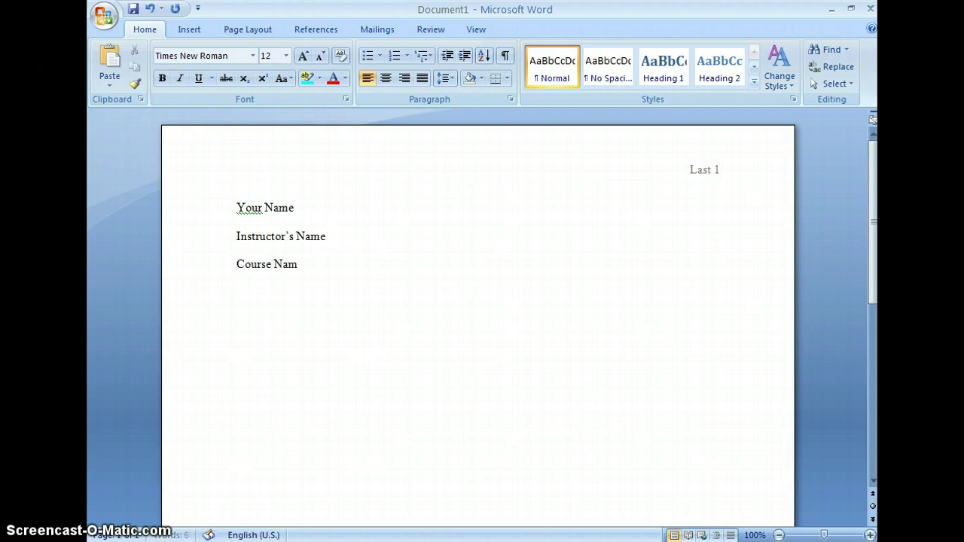
pyautogui.write('e/#')
pyautogui.press('Return')
pyautogui.write('Date (')
pyautogui.write('dd M')
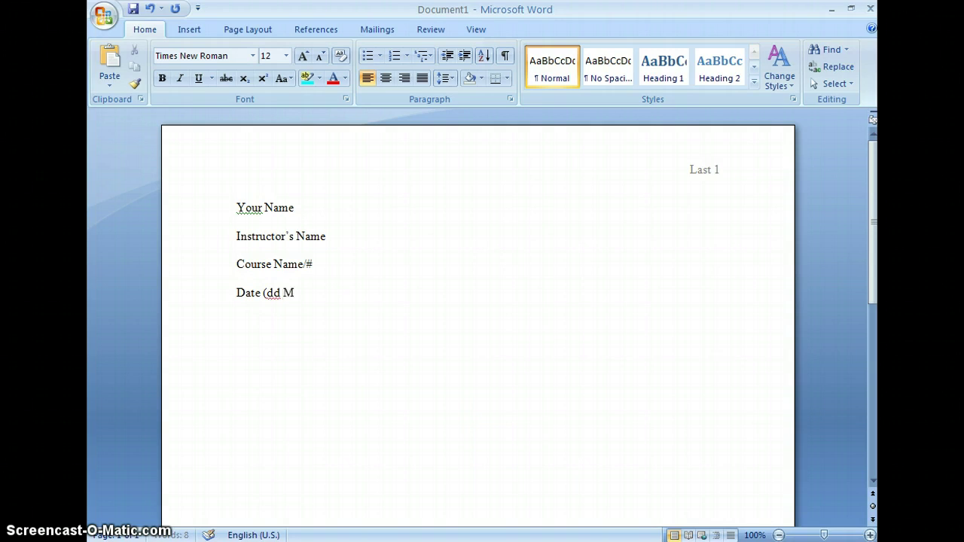
pyautogui.write('onth yyyy)')
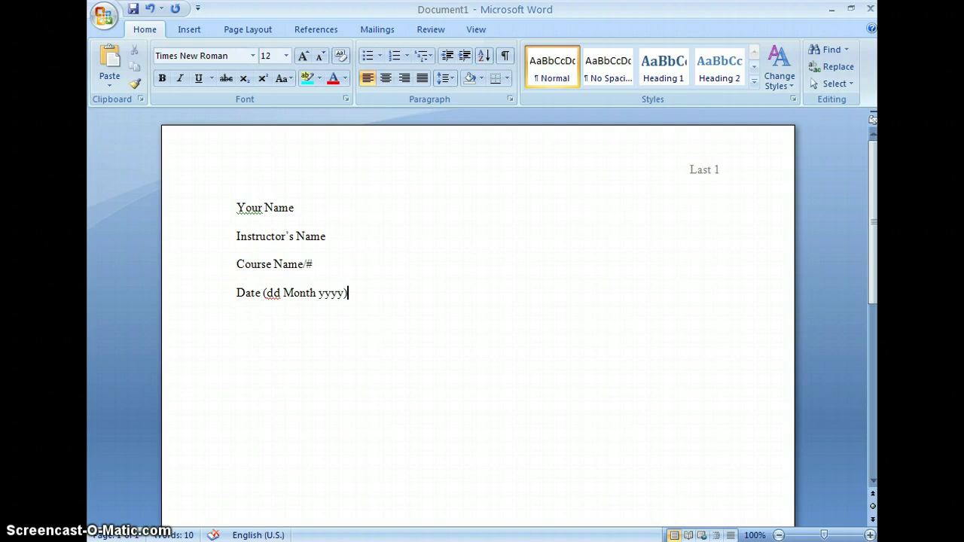
pyautogui.press('Return')
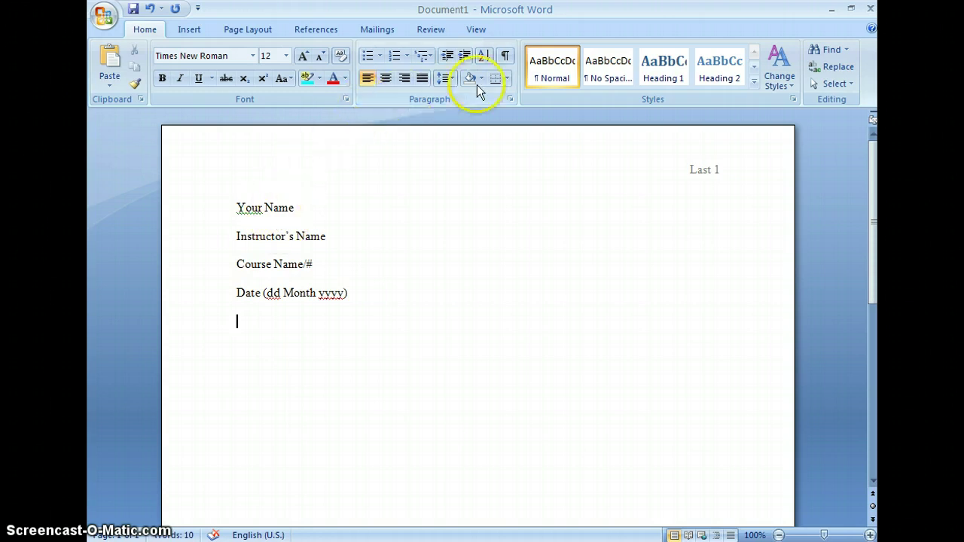
# Step: Add the centered title "Title of Paper" below the date line
pyautogui.click(386, 78)
pyautogui.write('Title of P')
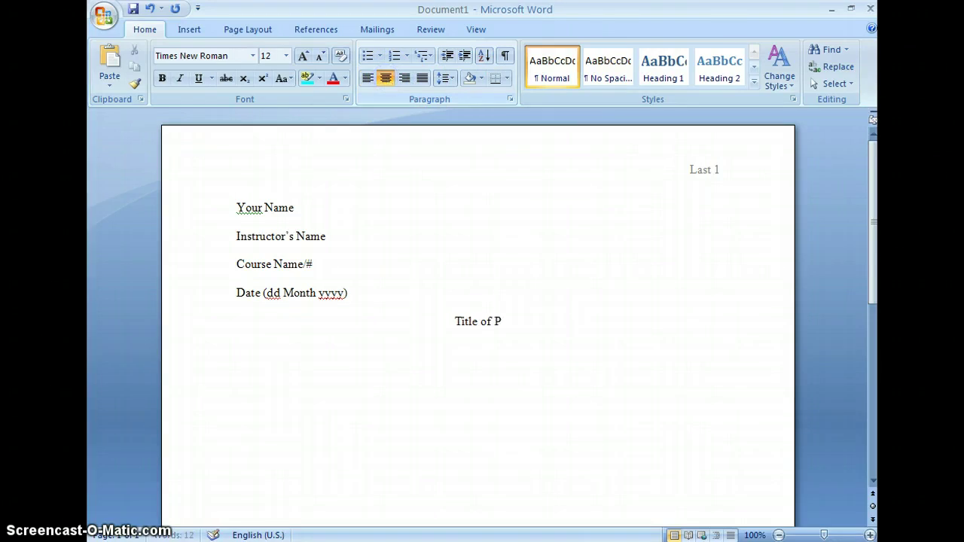
pyautogui.write('aper')
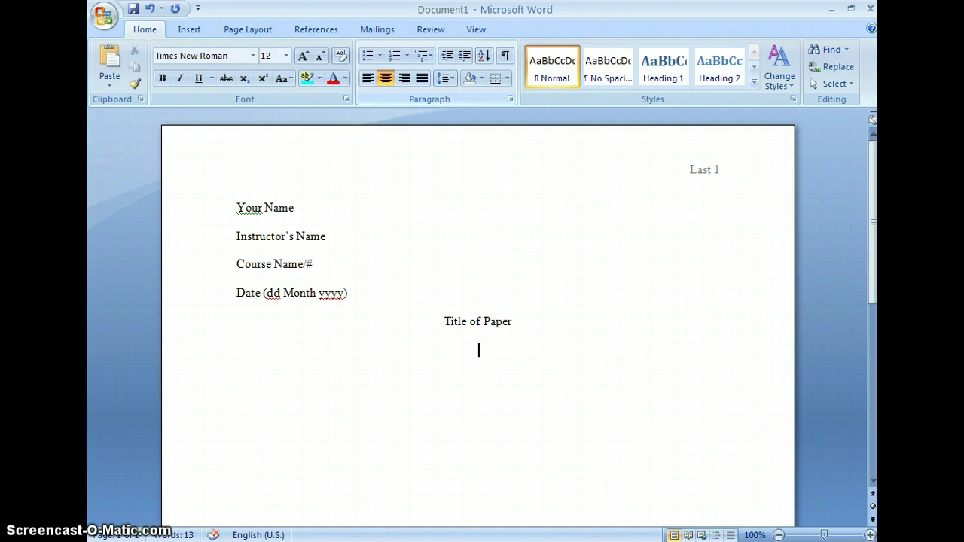
# Step: Start a left-aligned paragraph with an indented first line below the title, reading "Begin my paper here."
pyautogui.click(369, 79)
pyautogui.write('Begin')
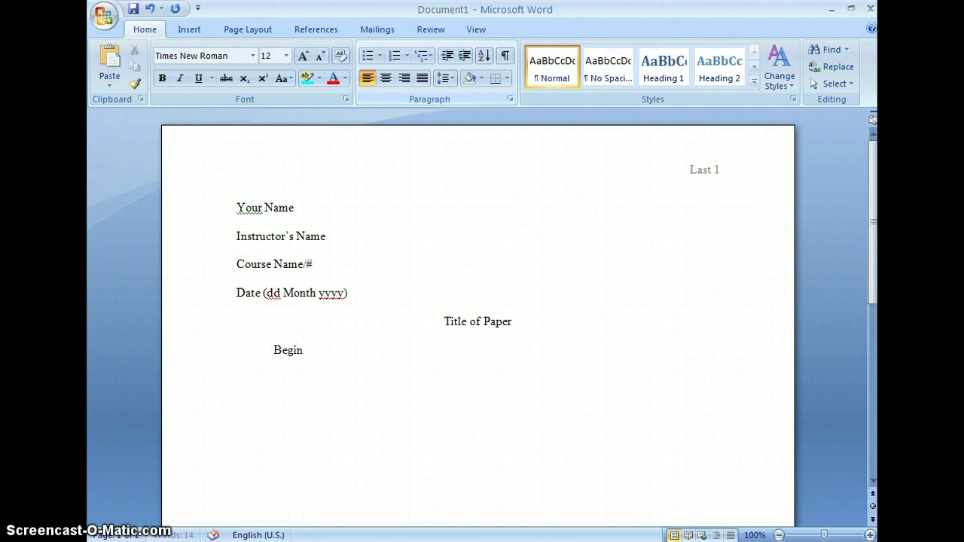
pyautogui.write(' my paper here.')
# Step: Add blank lines after the opening body paragraph until the insertion point reaches the top of a second page
pyautogui.press('Return')
pyautogui.press('Return')
pyautogui.press('Return')
pyautogui.press('Return')
pyautogui.press('Return')
pyautogui.press('Return')
pyautogui.press('Return')
pyautogui.press('Return')
pyautogui.press('Return')
pyautogui.press('Return')
pyautogui.press('Return')
pyautogui.press('Return')
pyautogui.press('Return')
pyautogui.press('Return')
pyautogui.press('Return')
pyautogui.press('Return')
pyautogui.press('Return')
pyautogui.press('Return')
pyautogui.press('Return')
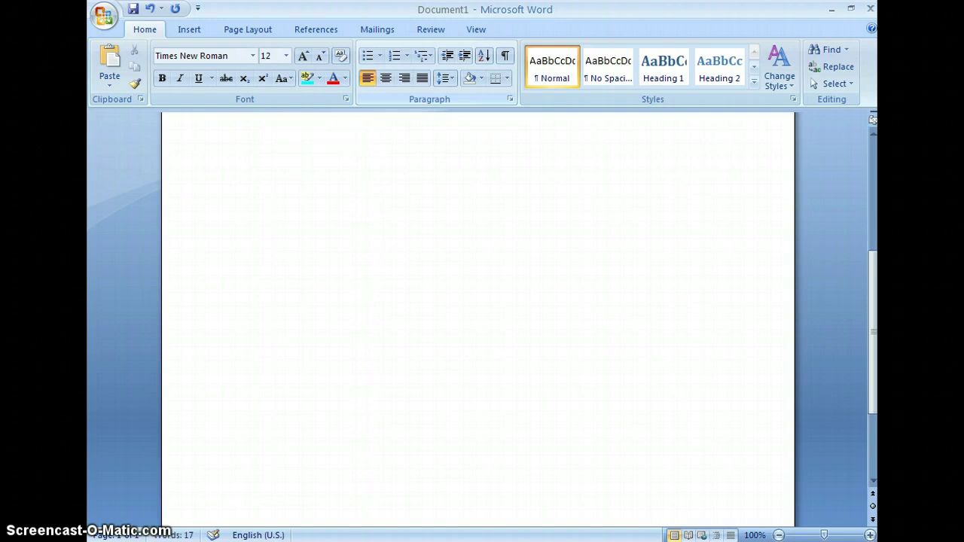
pyautogui.press('Return')
pyautogui.press('Return')
pyautogui.press('Return')
pyautogui.press('Return')
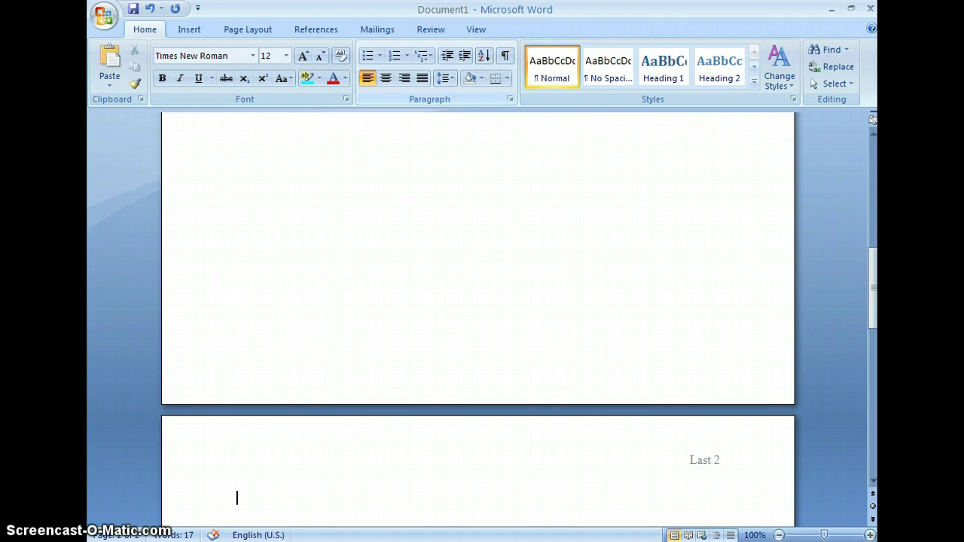
# Step: Add the centered heading "Works Cited" on the first line of the second page
pyautogui.click(385, 80)
pyautogui.write('Wor')
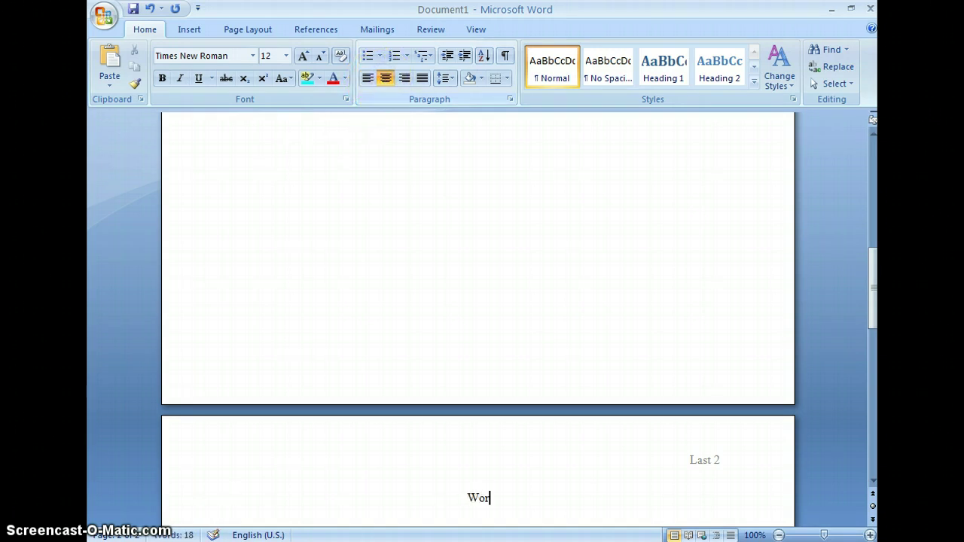
pyautogui.write('ks Cited')
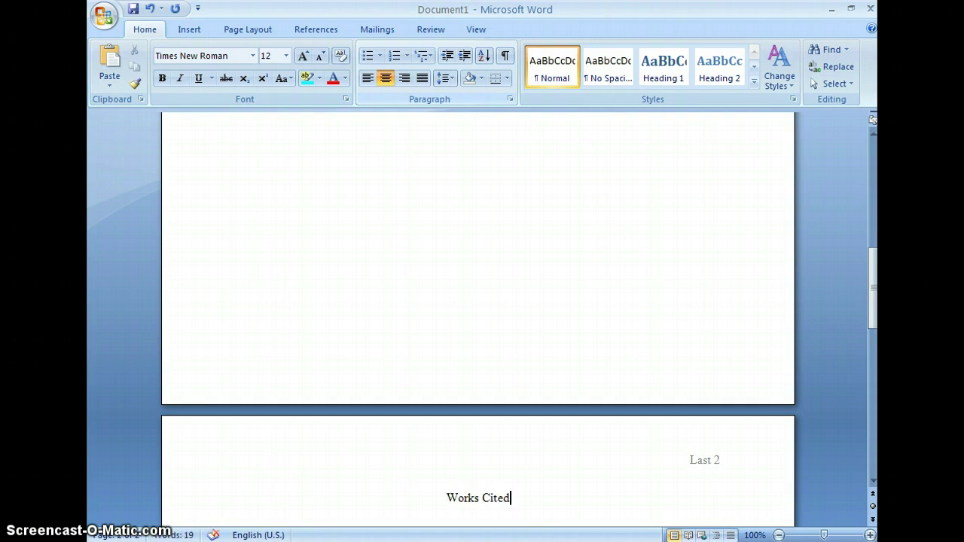
# Step: Paste the copied MLA Handbook citation on a left-aligned line below "Works Cited", matching the destination formatting
pyautogui.press('Return')
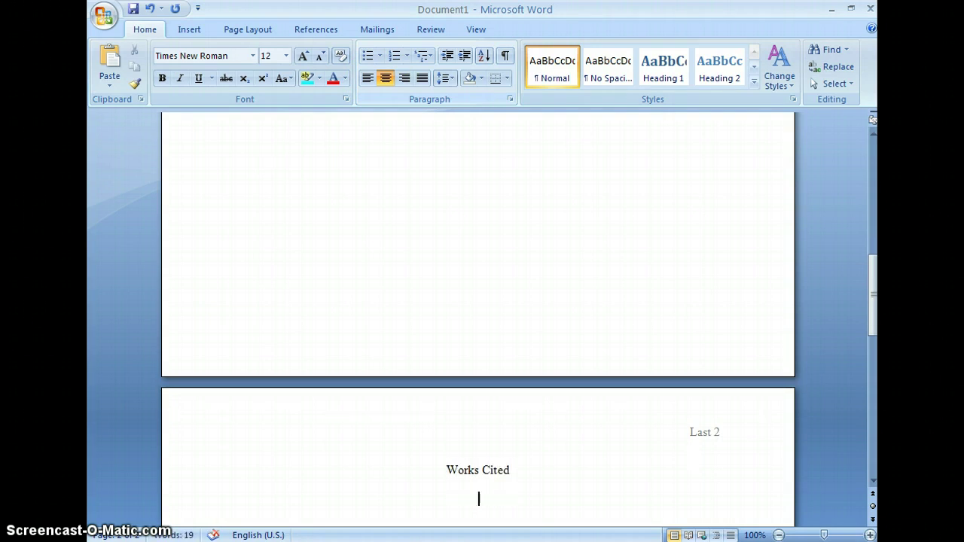
pyautogui.click(368, 79)
pyautogui.click(240, 498)
pyautogui.rightClick(240, 498)
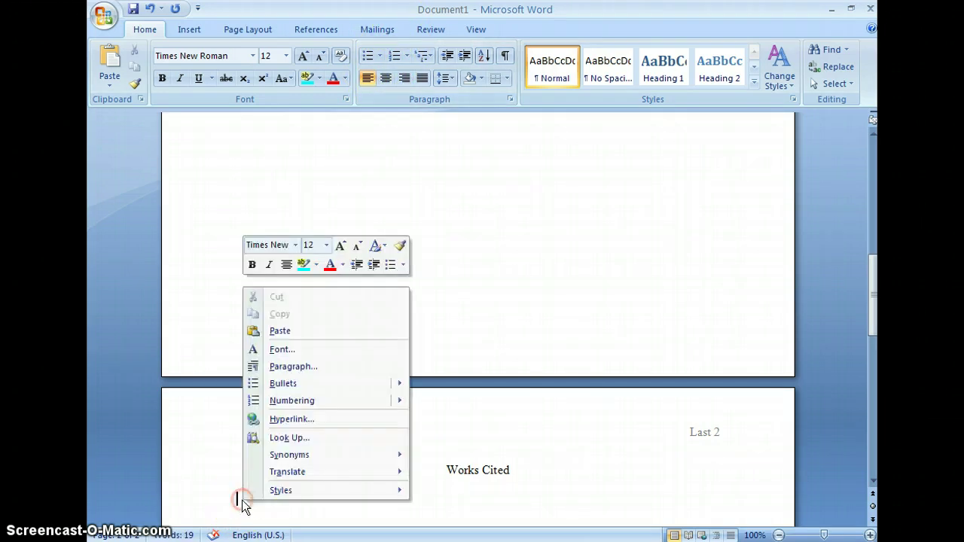
pyautogui.click(295, 329)
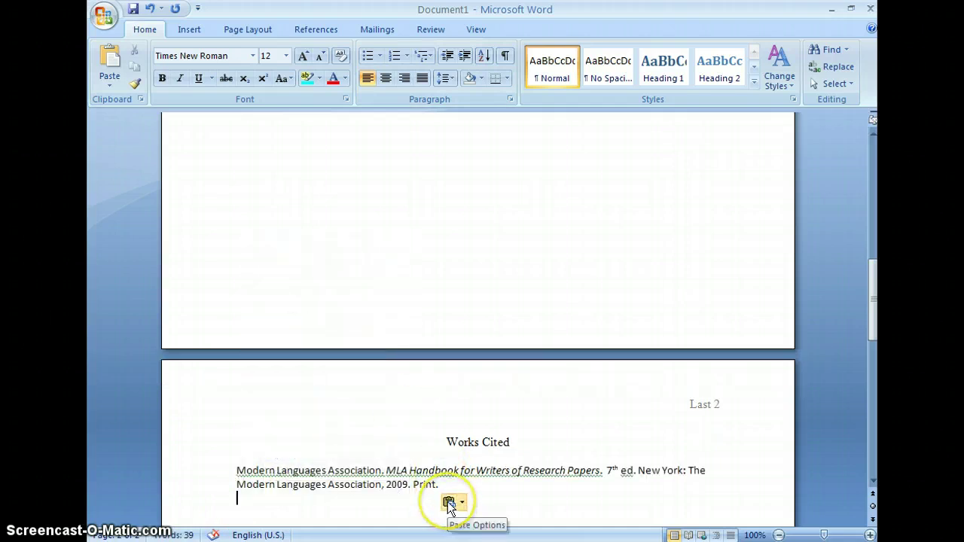
pyautogui.click(450, 504)
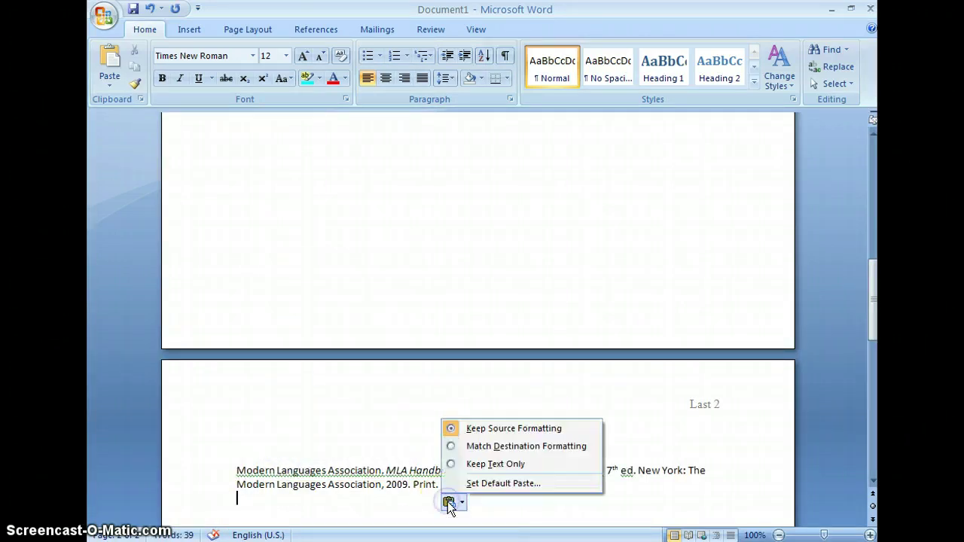
pyautogui.click(451, 447)
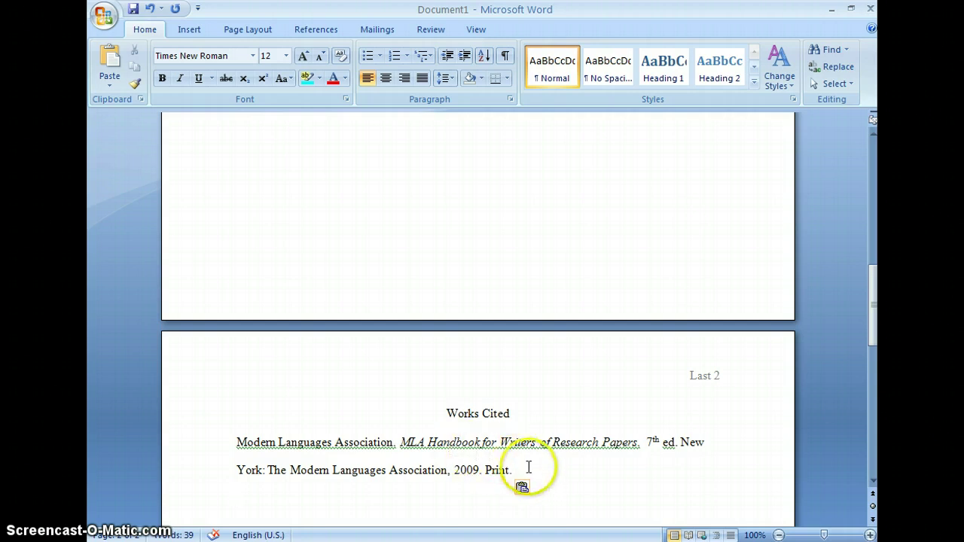
# Step: Apply a 0.5" hanging indent to the MLA Handbook citation under "Works Cited"
pyautogui.moveTo(516, 470); pyautogui.dragTo(244, 458)
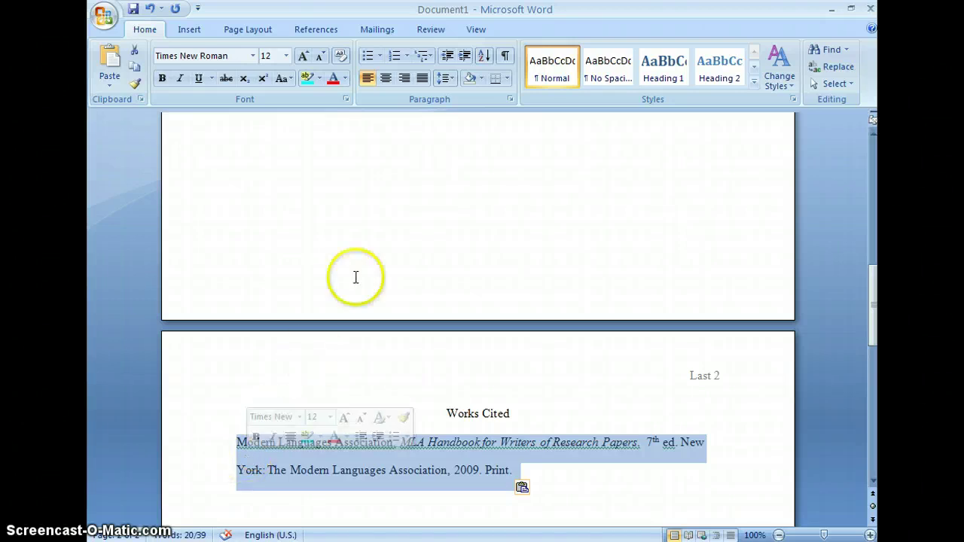
pyautogui.click(509, 99)
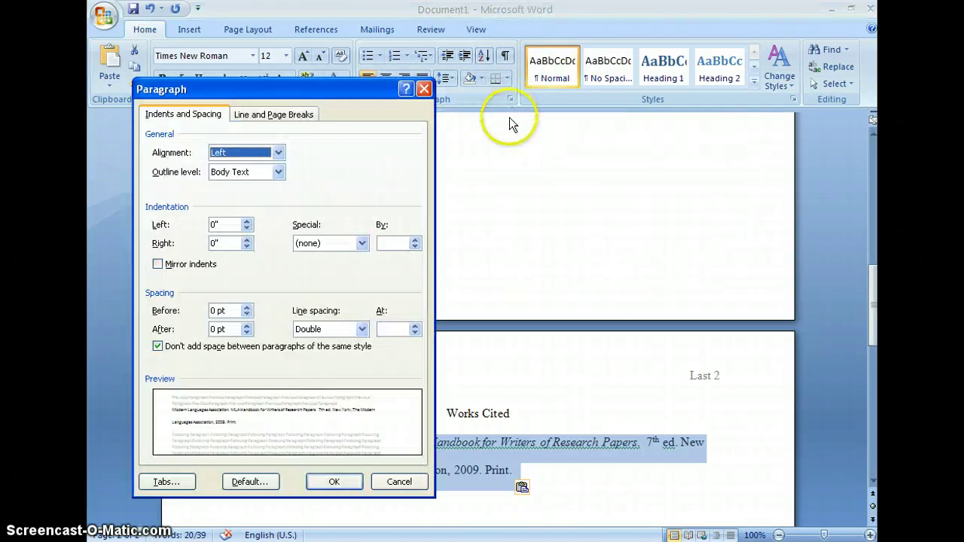
pyautogui.click(362, 243)
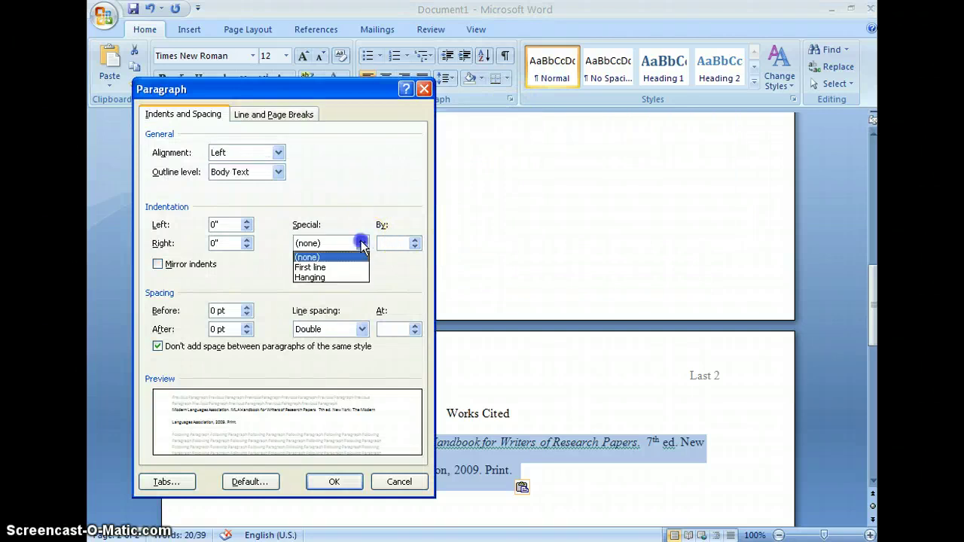
pyautogui.click(341, 275)
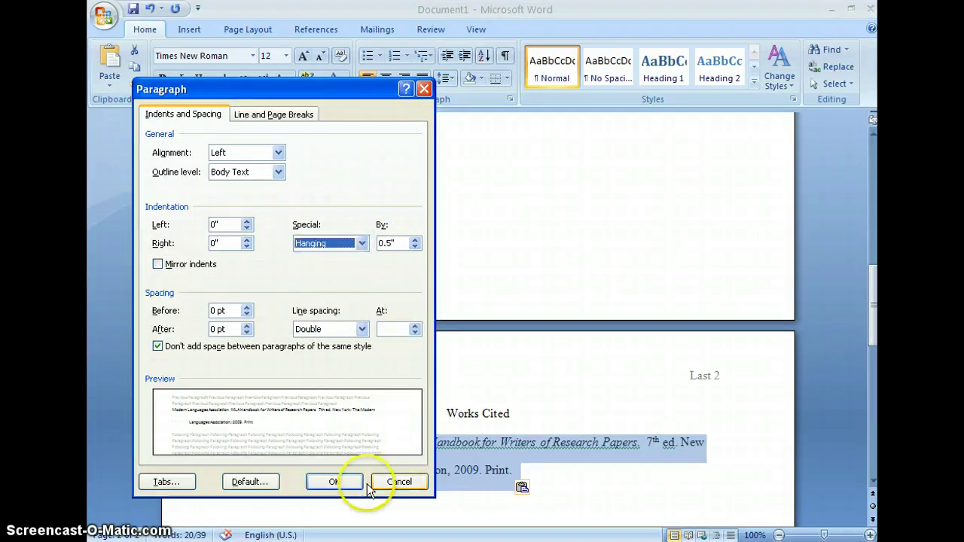
pyautogui.click(336, 482)
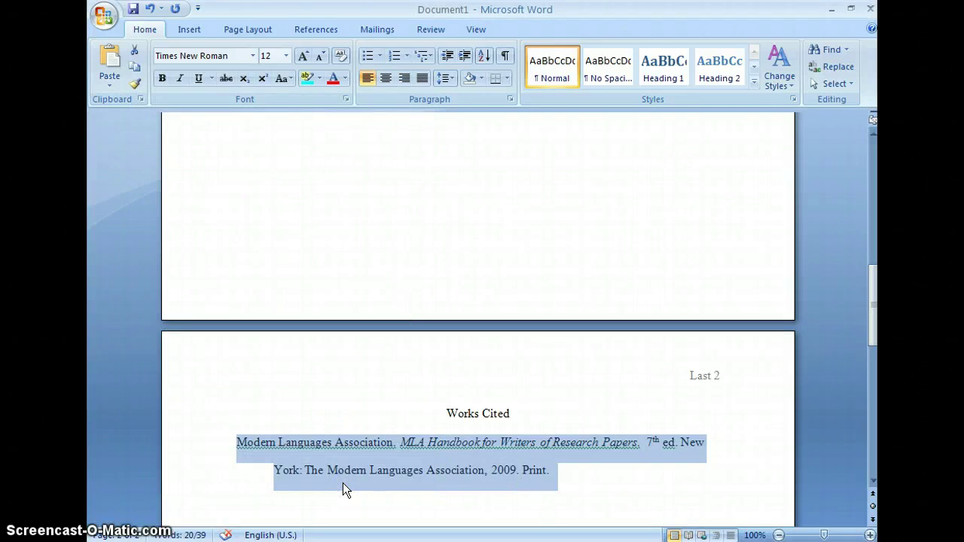